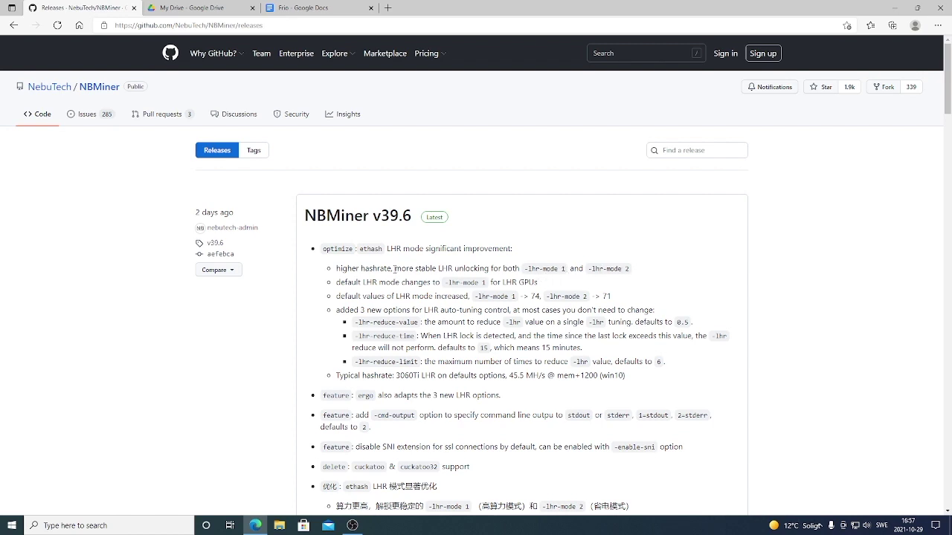
Step: Go to Google and search for 'github nbminer'
{"action": "scroll", "coordinate": [357, 246], "scroll_direction": "down", "scroll_amount": 1}
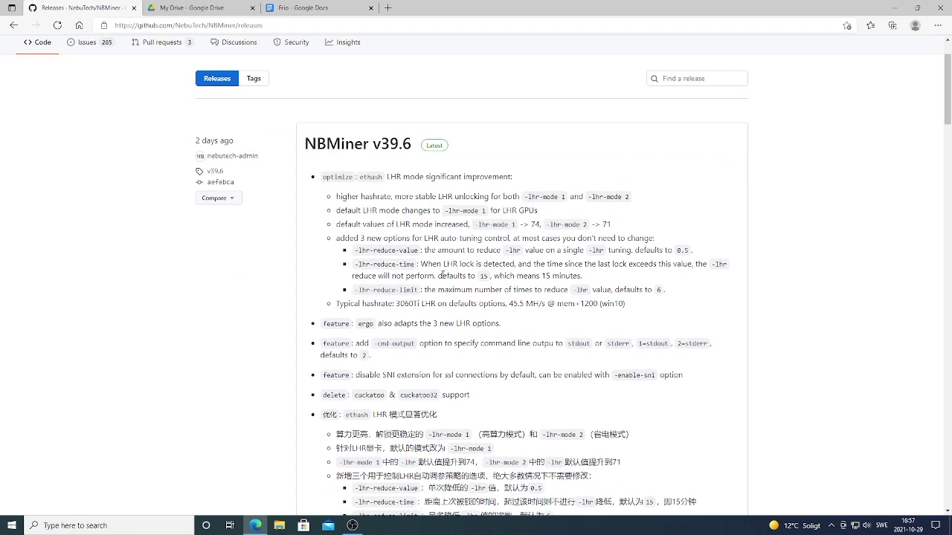
{"action": "scroll", "coordinate": [507, 350], "scroll_direction": "up", "scroll_amount": 1}
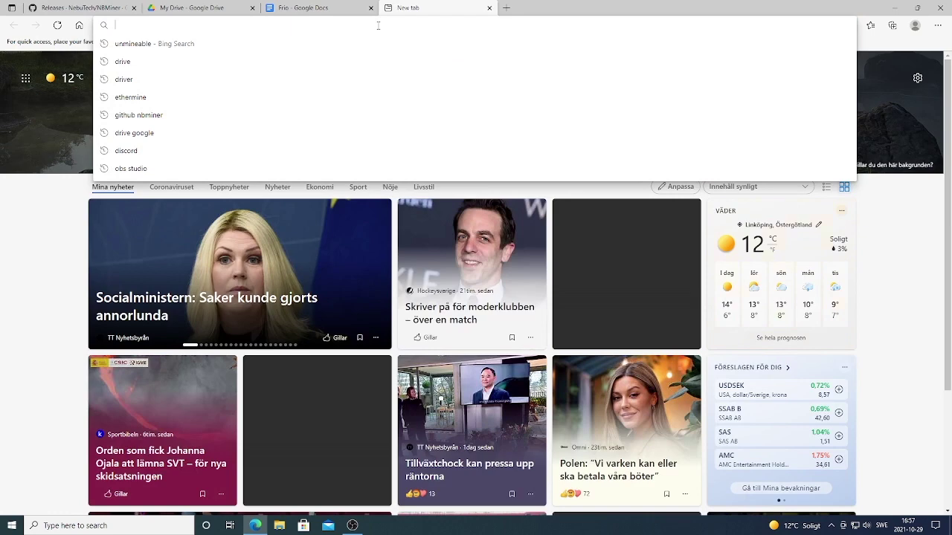
{"action": "type", "text": "google.com"}
{"action": "key", "text": "Return"}
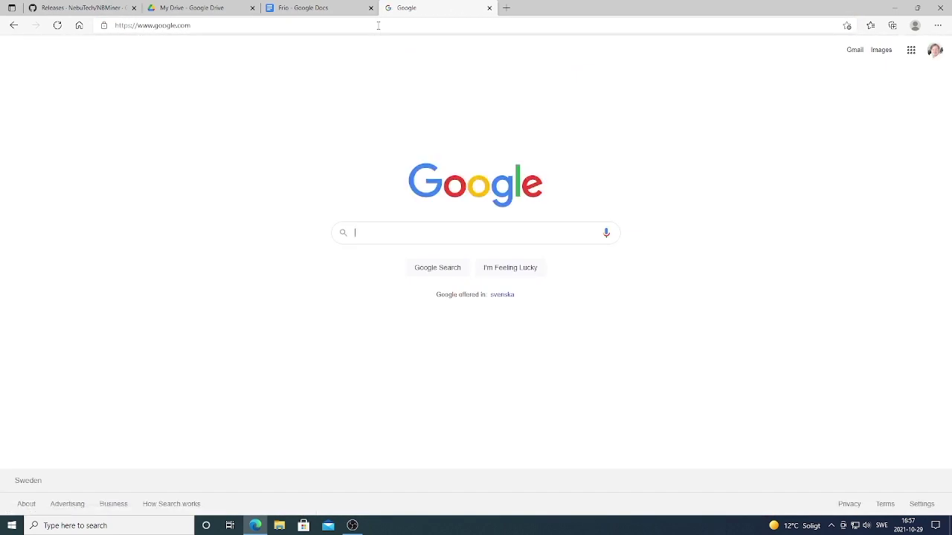
{"action": "type", "text": "githu"}
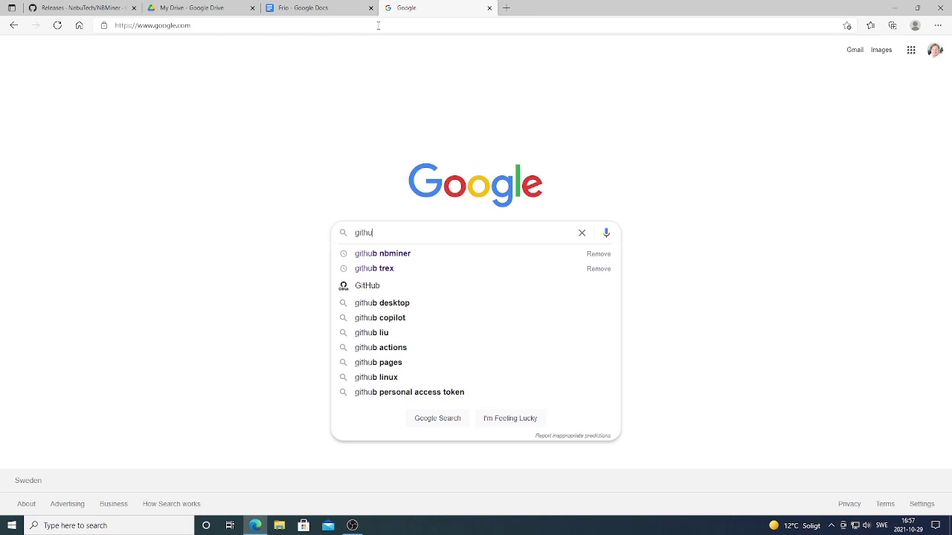
{"action": "left_click", "coordinate": [391, 254]}
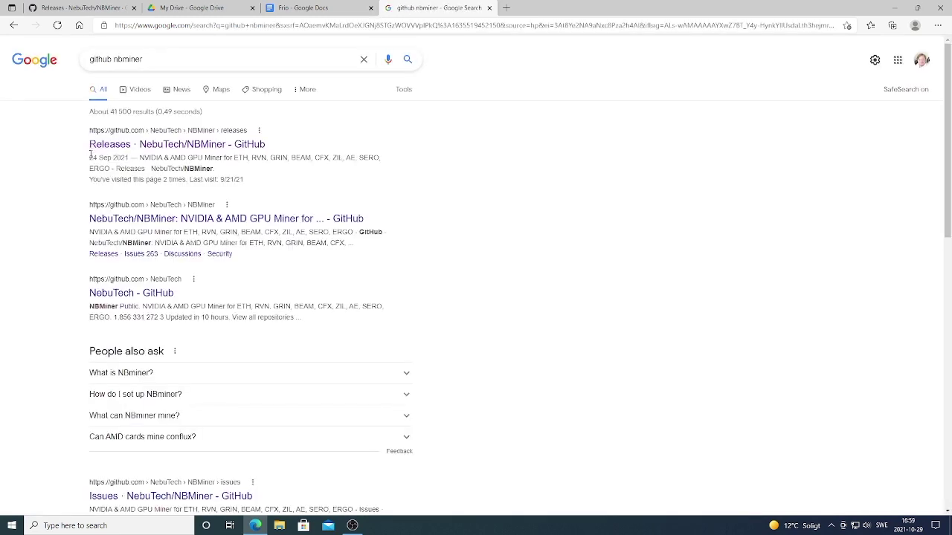
Step: Download NBMiner_39.6_Win.zip from the NBMiner GitHub releases page and show it in its folder
{"action": "left_click", "coordinate": [119, 146]}
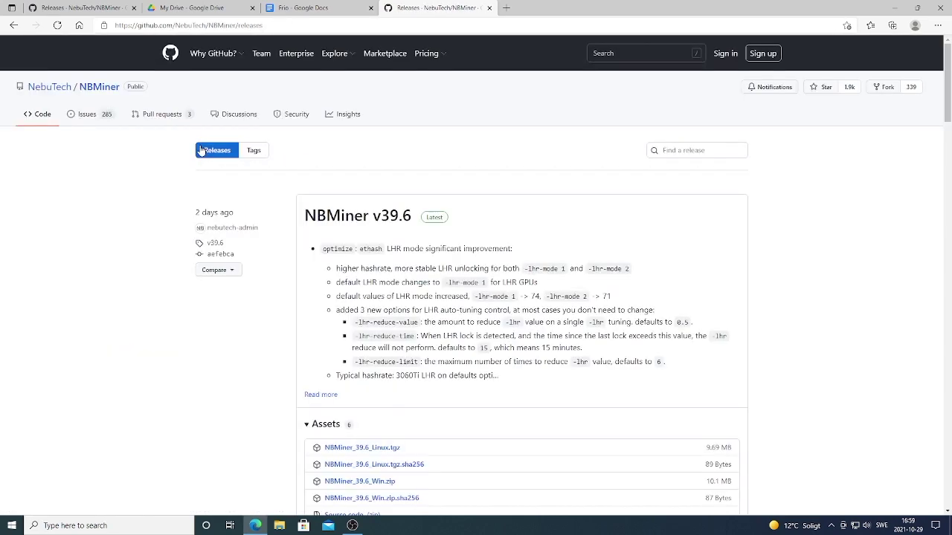
{"action": "scroll", "coordinate": [342, 245], "scroll_direction": "down", "scroll_amount": 4}
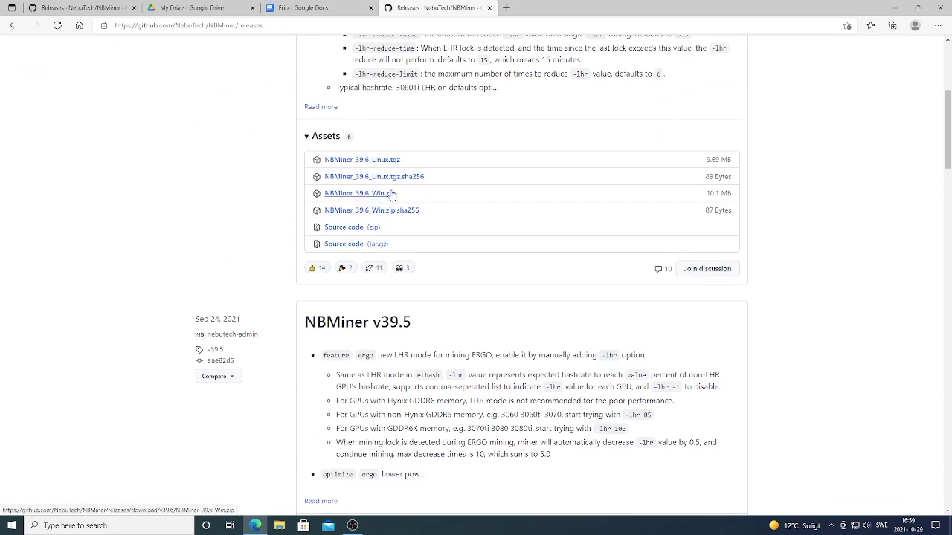
{"action": "left_click", "coordinate": [372, 198]}
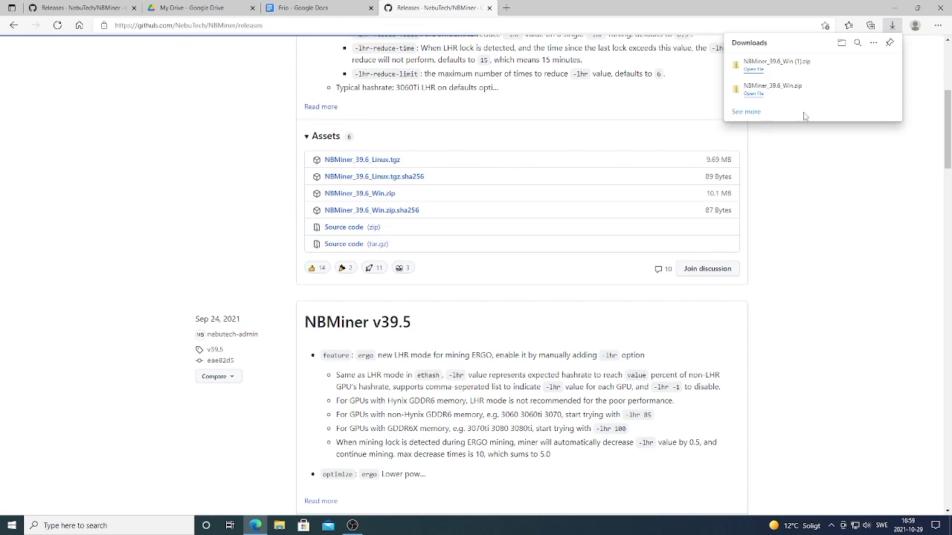
{"action": "left_click", "coordinate": [859, 66]}
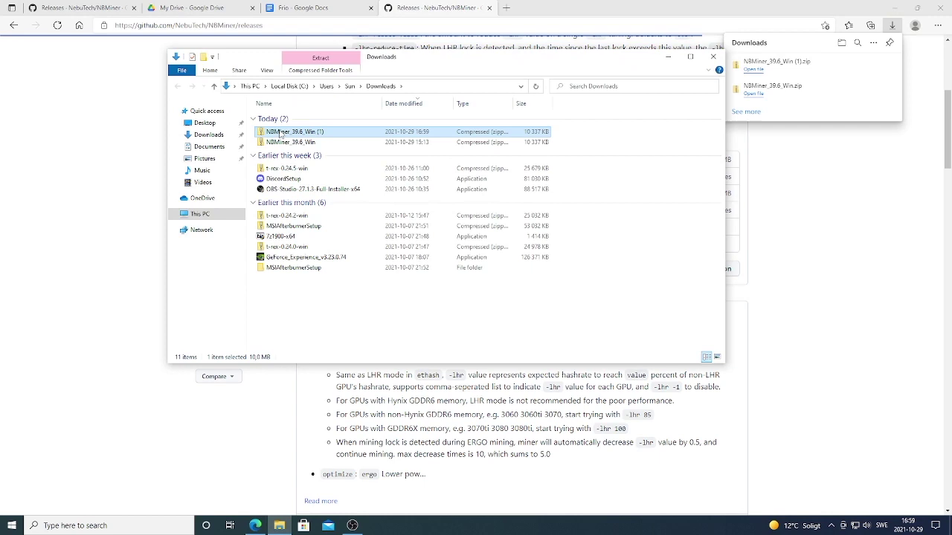
Step: Extract the NBMiner archive into its own folder with 7-Zip
{"action": "double_click", "coordinate": [278, 131]}
{"action": "right_click", "coordinate": [278, 131]}
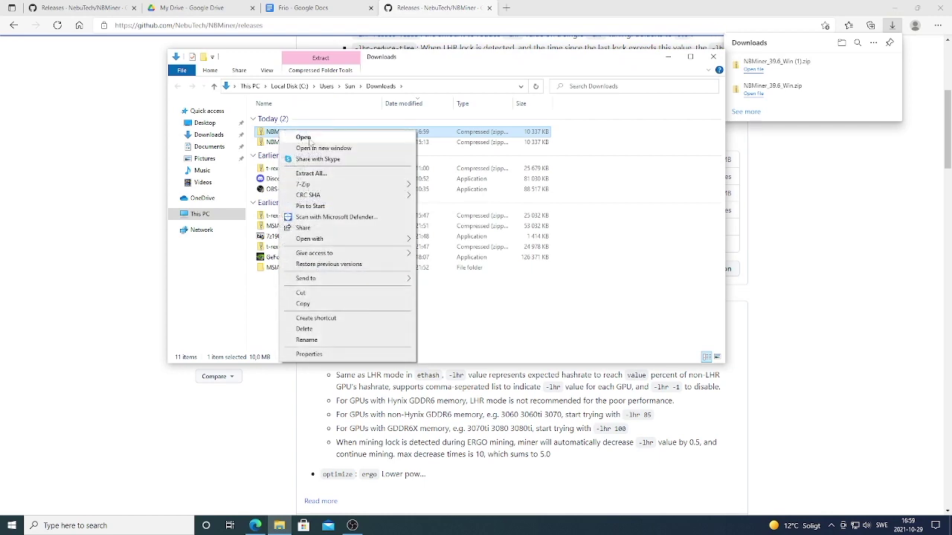
{"action": "mouse_move", "coordinate": [316, 185]}
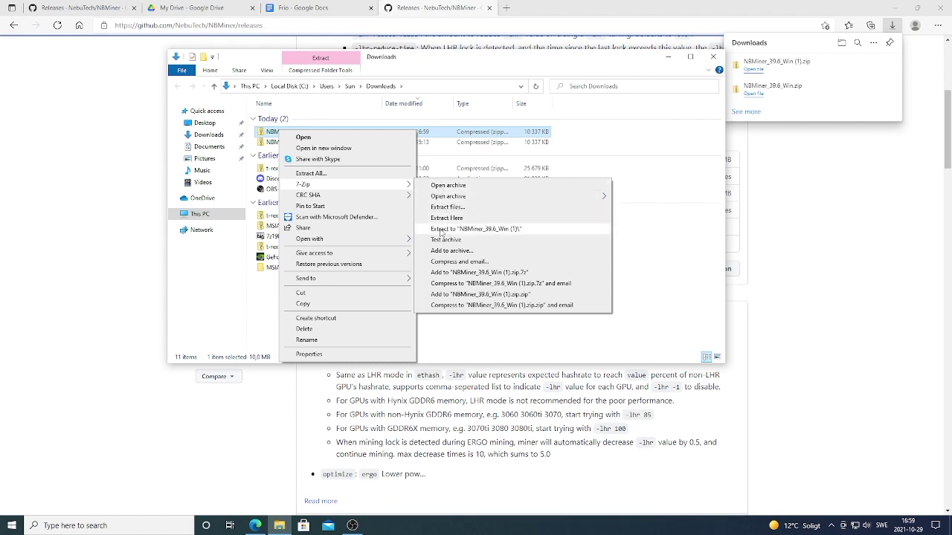
{"action": "left_click", "coordinate": [473, 234]}
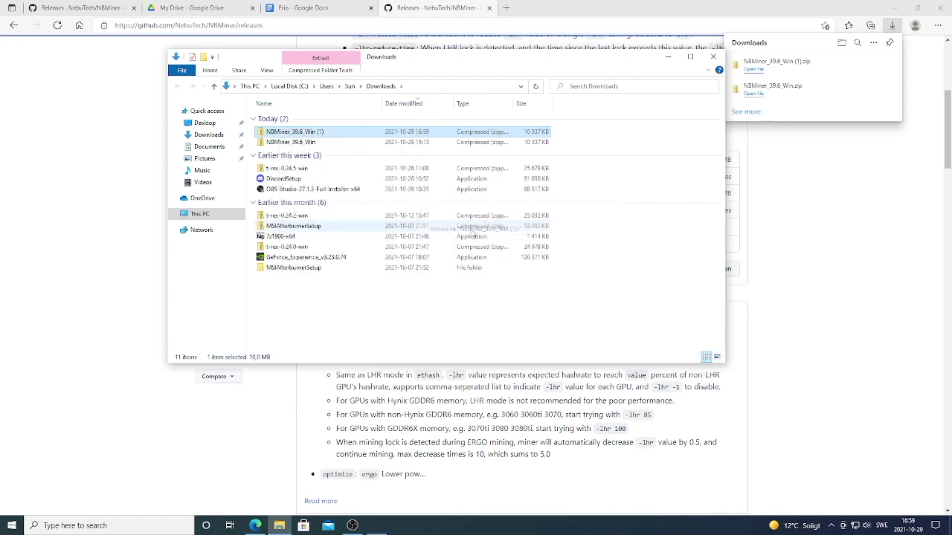
Step: Move the extracted NBMiner folder from Downloads onto the desktop
{"action": "left_click", "coordinate": [891, 21]}
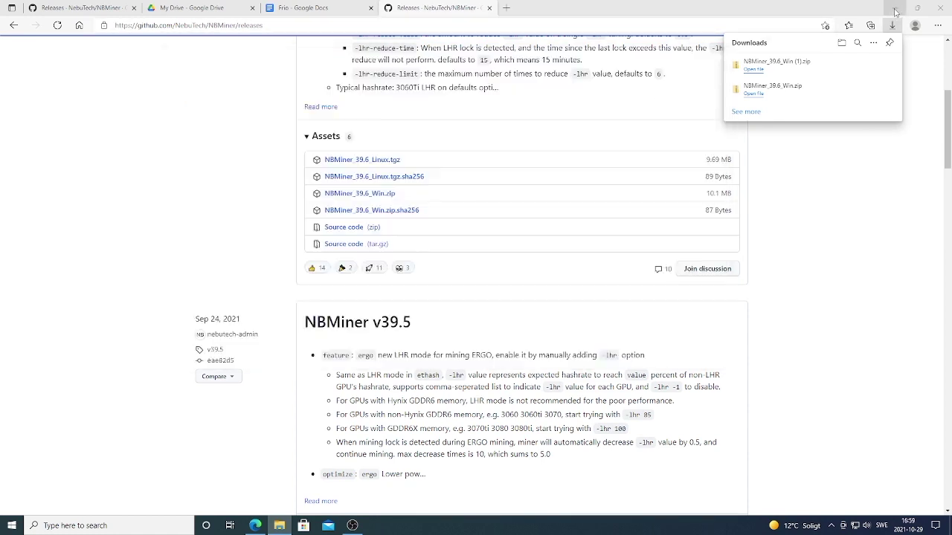
{"action": "left_click", "coordinate": [894, 8]}
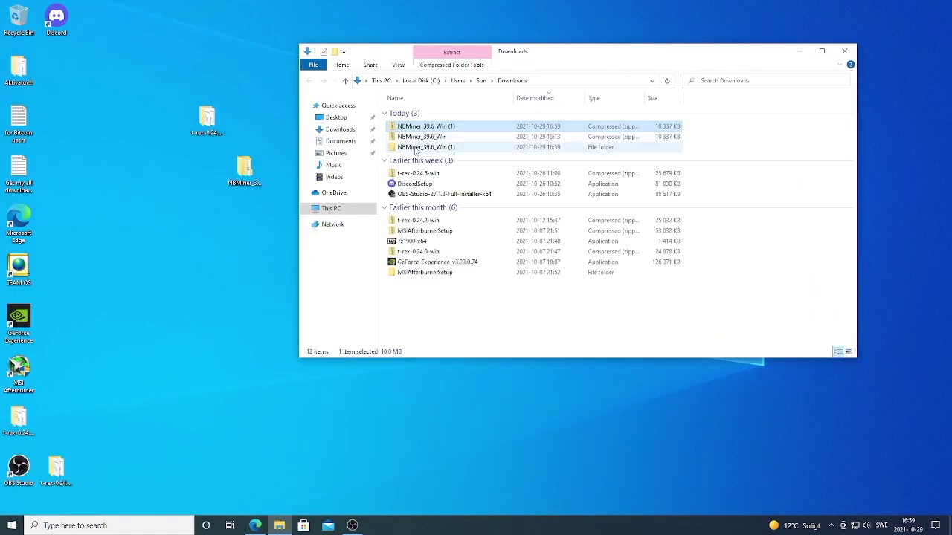
{"action": "left_click_drag", "start_coordinate": [417, 149], "coordinate": [209, 279]}
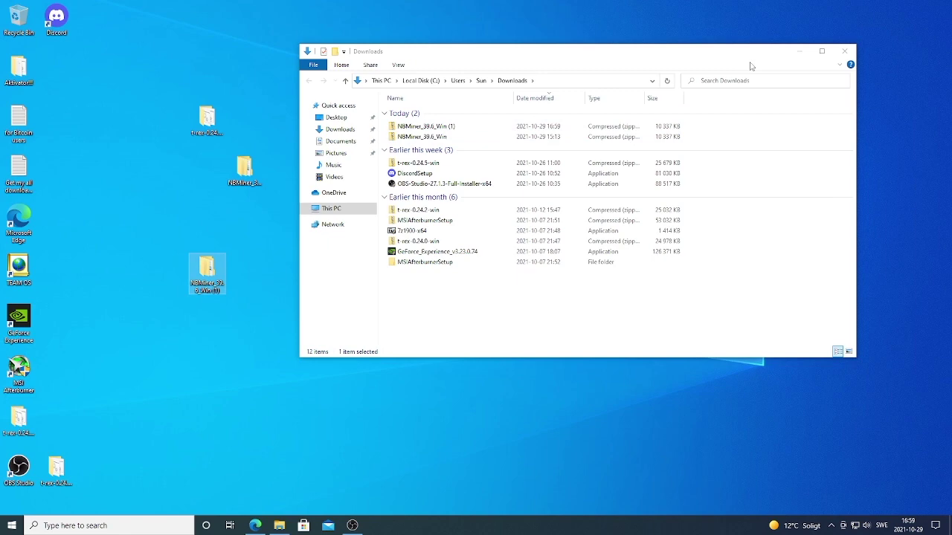
{"action": "left_click", "coordinate": [797, 55]}
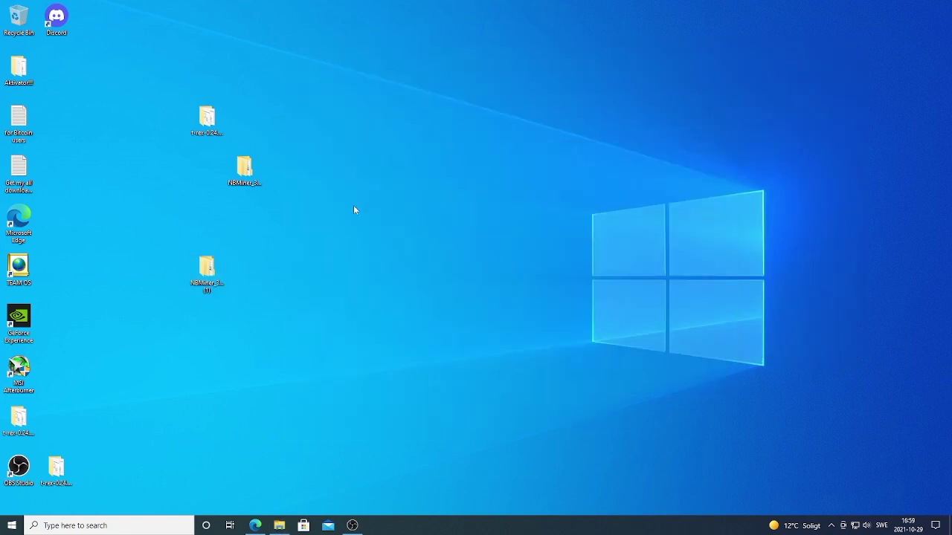
Step: Open the NBMiner folder on the desktop and edit start_eth in Notepad
{"action": "double_click", "coordinate": [206, 278]}
{"action": "double_click", "coordinate": [419, 131]}
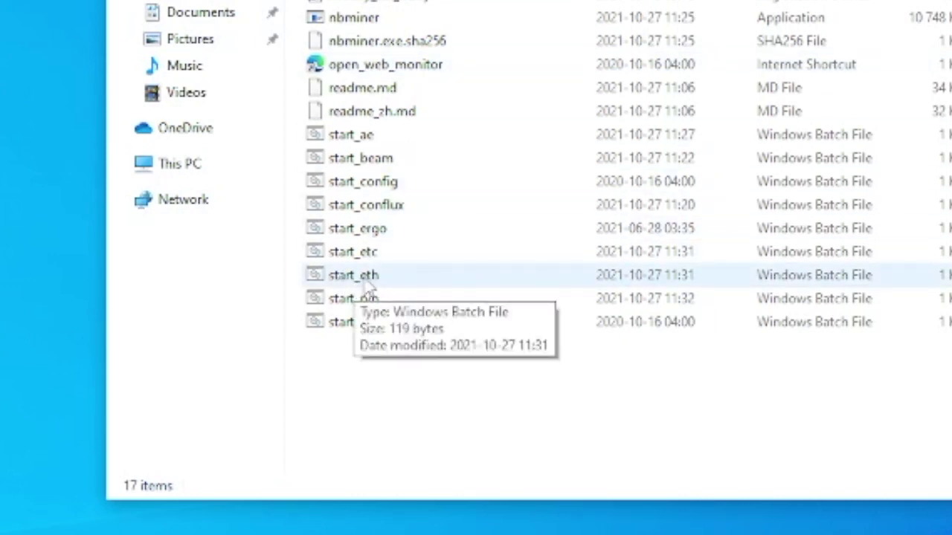
{"action": "left_click", "coordinate": [364, 287]}
{"action": "right_click", "coordinate": [364, 286]}
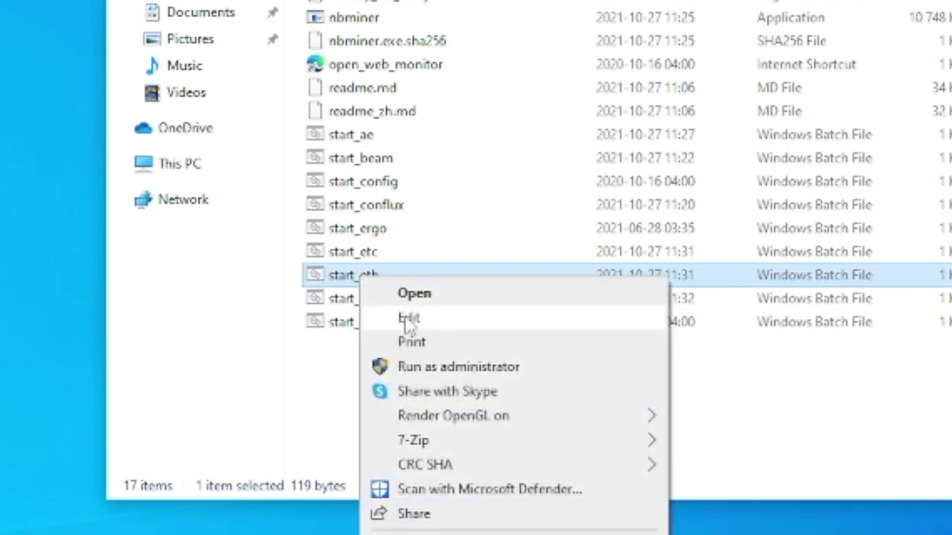
{"action": "left_click", "coordinate": [404, 317]}
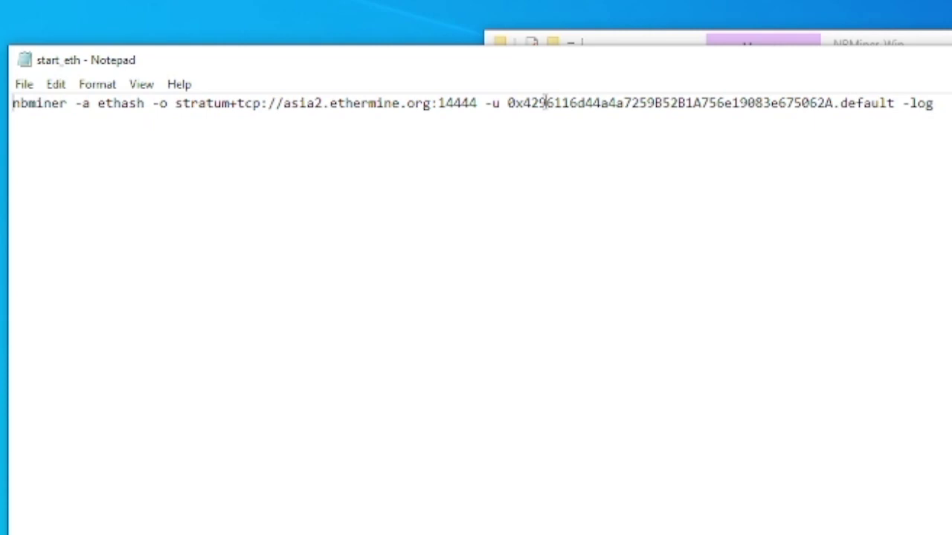
Step: Replace the wallet address with your own and change the worker name from default to 'SUN'
{"action": "left_click_drag", "start_coordinate": [508, 103], "coordinate": [834, 91]}
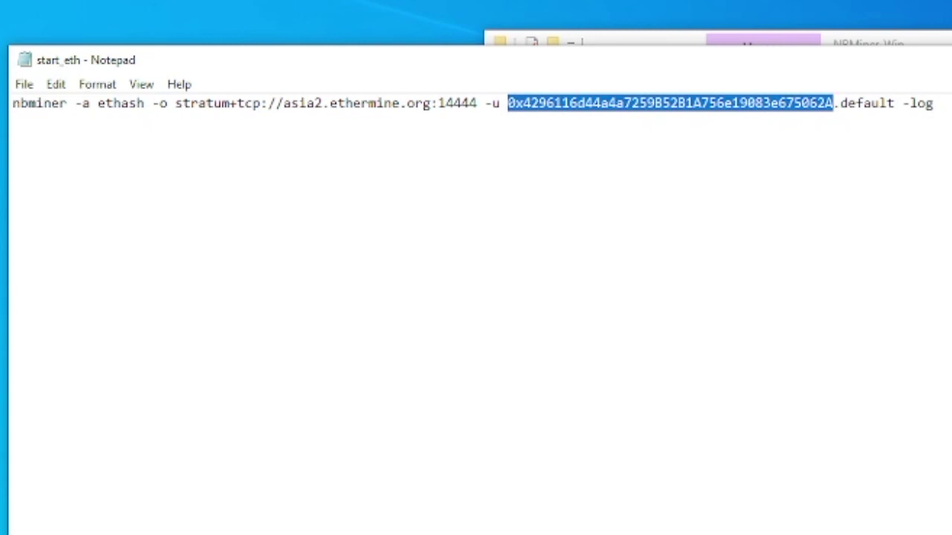
{"action": "key", "text": "BackSpace"}
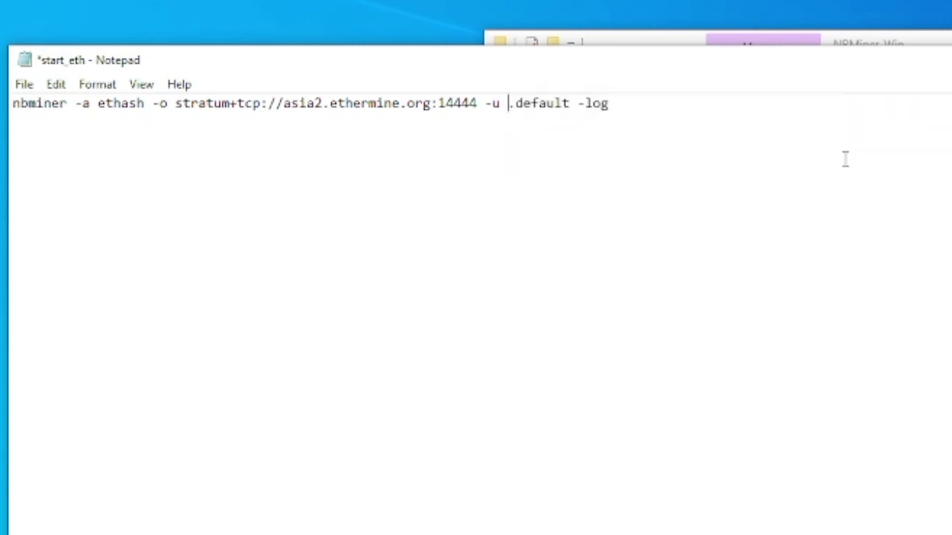
{"action": "type", "text": "0xa36e121f4225a1186e765d20f3a387d87862c5d9"}
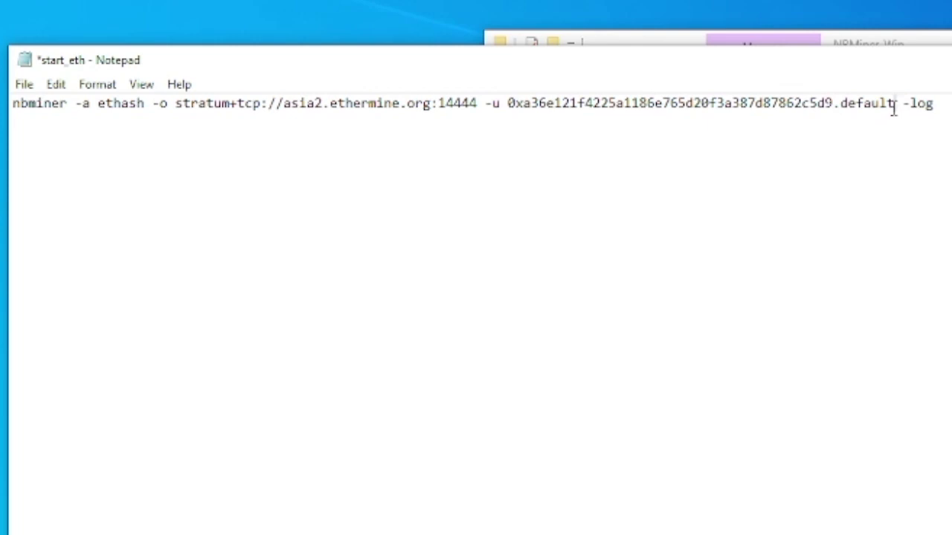
{"action": "key", "text": "BackSpace"}
{"action": "key", "text": "BackSpace"}
{"action": "key", "text": "BackSpace"}
{"action": "key", "text": "BackSpace"}
{"action": "key", "text": "BackSpace"}
{"action": "key", "text": "BackSpace"}
{"action": "key", "text": "BackSpace"}
{"action": "type", "text": "SUN"}
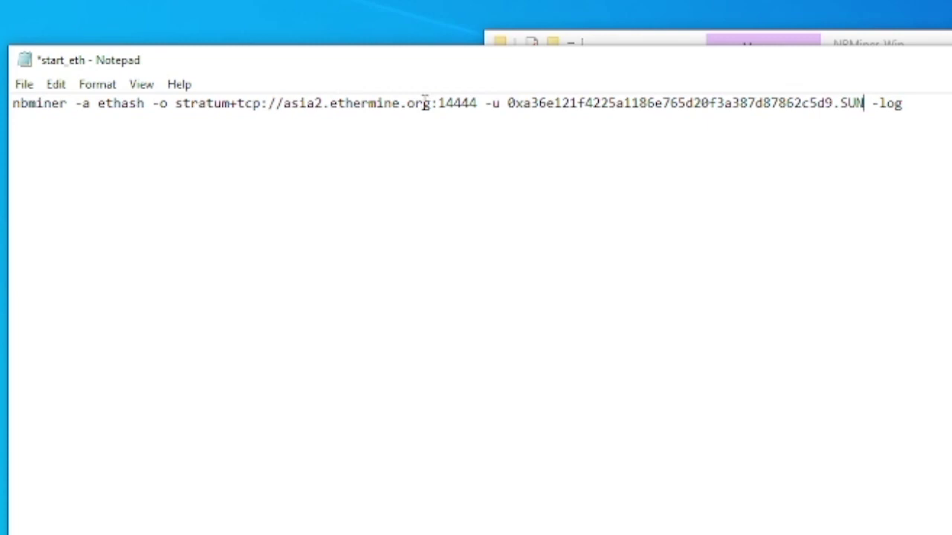
Step: Copy the pool domain ethermine.org from the command line
{"action": "left_click_drag", "start_coordinate": [431, 104], "coordinate": [330, 104]}
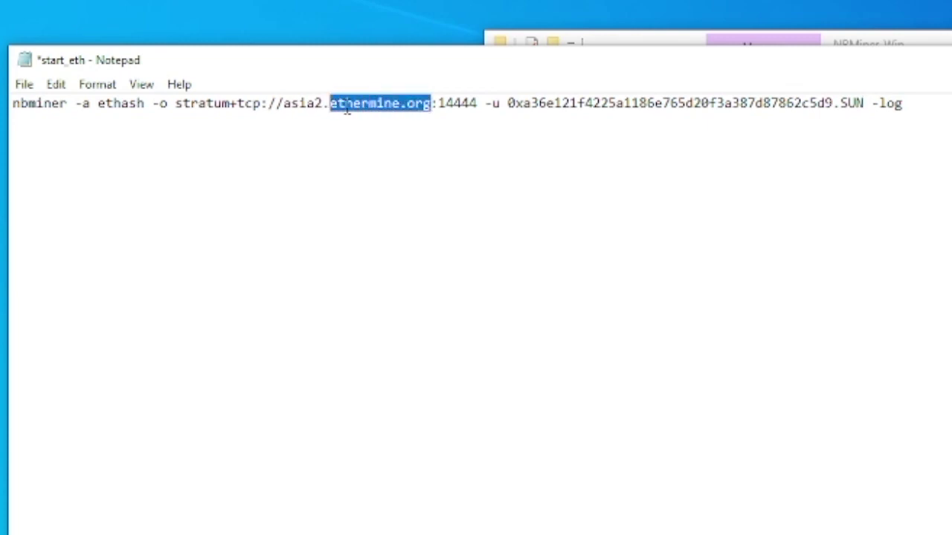
{"action": "right_click", "coordinate": [364, 110]}
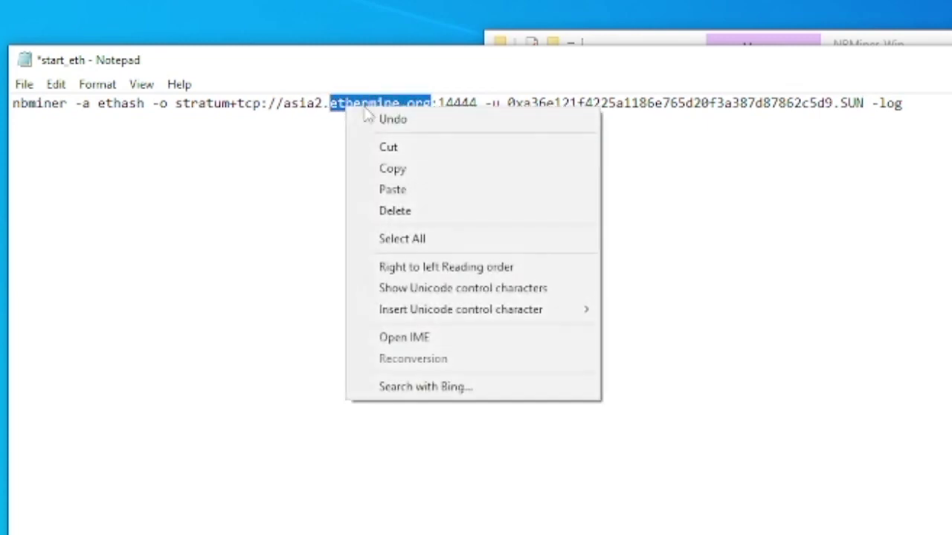
{"action": "left_click", "coordinate": [409, 167]}
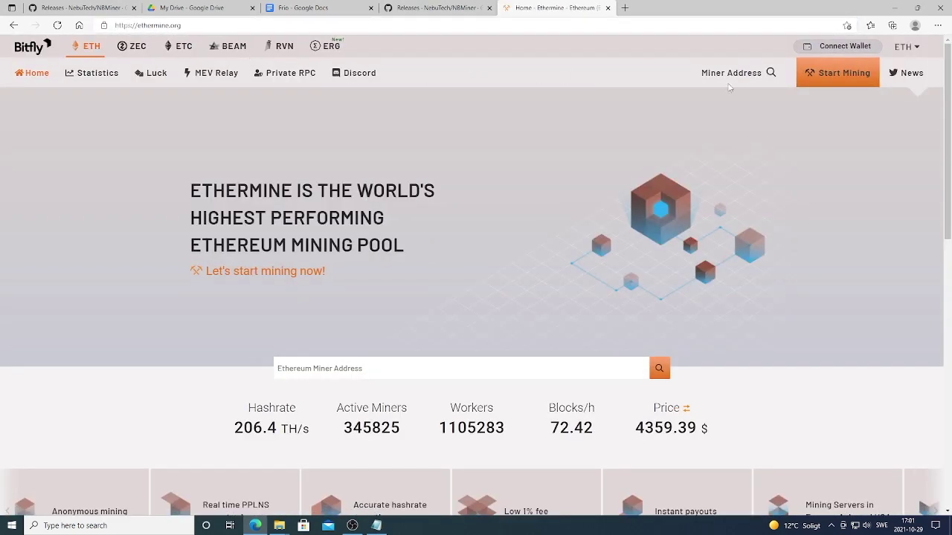
Step: Copy the Europe server eu1.ethermine.org from Ethermine's How to Connect table, then return to Notepad
{"action": "left_click", "coordinate": [816, 77]}
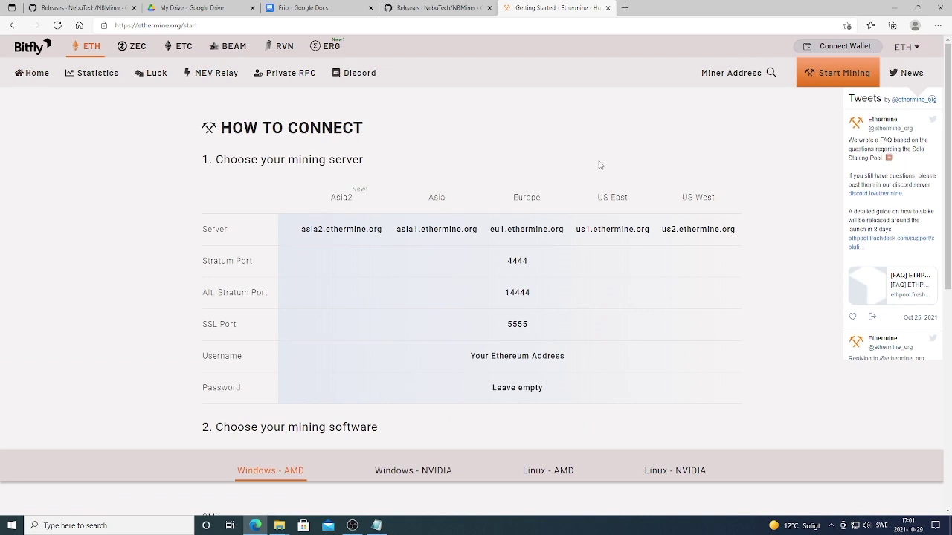
{"action": "scroll", "coordinate": [600, 165], "scroll_direction": "down", "scroll_amount": 1}
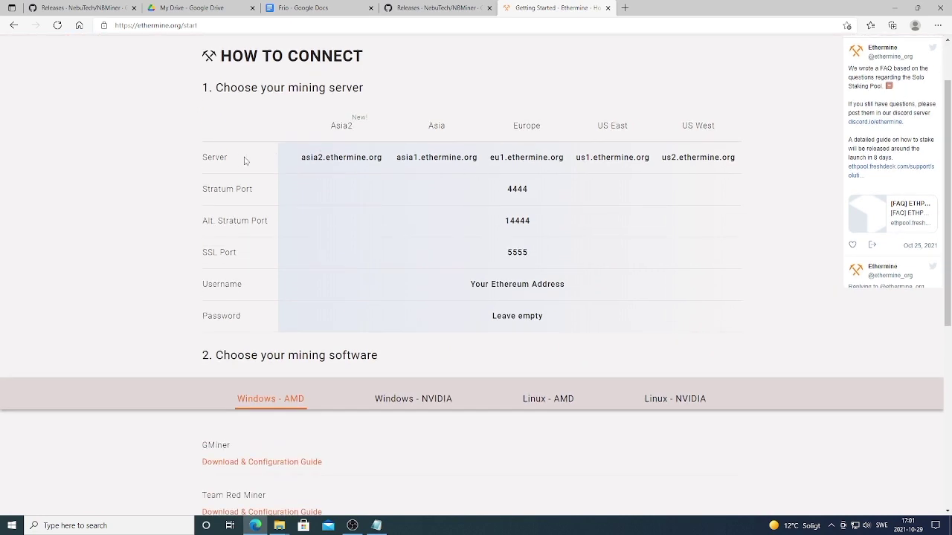
{"action": "scroll", "coordinate": [441, 174], "scroll_direction": "up", "scroll_amount": 1}
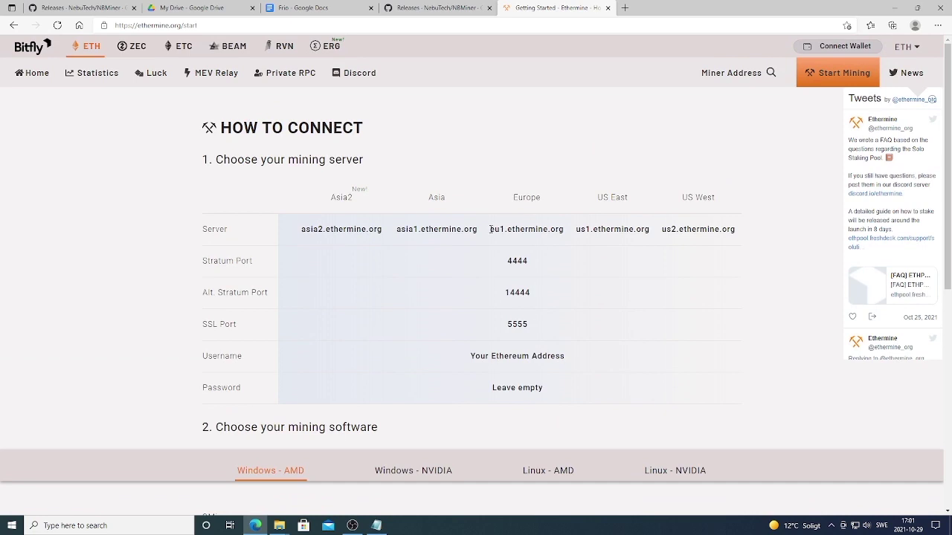
{"action": "left_click_drag", "start_coordinate": [490, 230], "coordinate": [563, 232]}
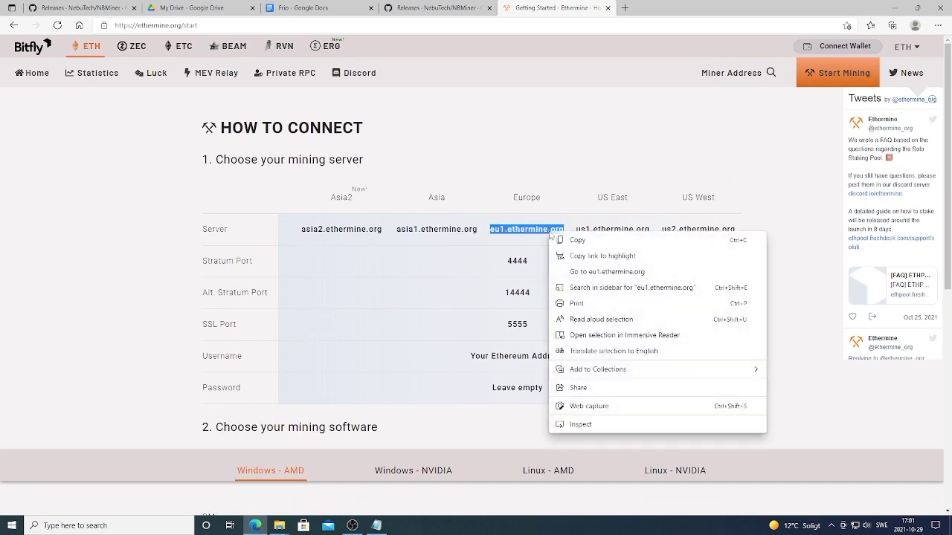
{"action": "left_click", "coordinate": [577, 241]}
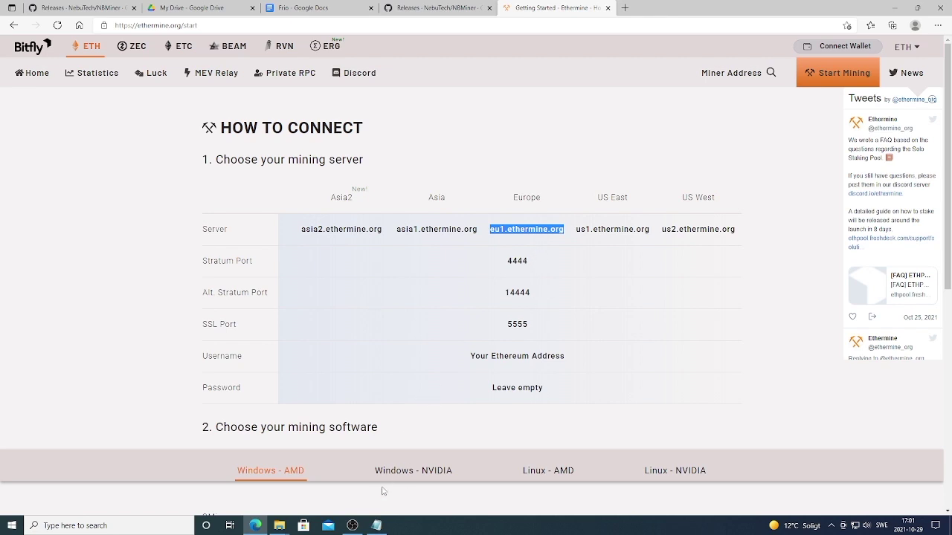
{"action": "left_click", "coordinate": [378, 525]}
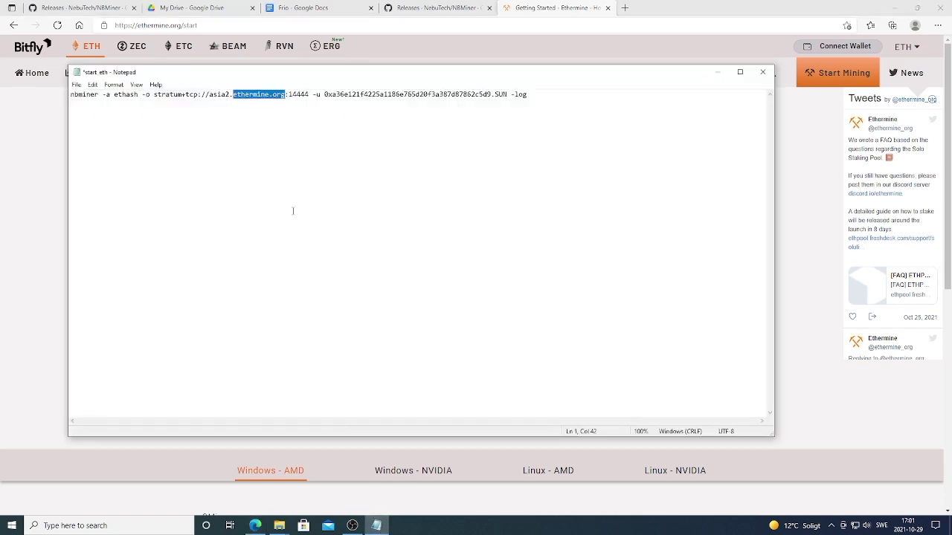
Step: Replace the asia2 server with eu1.ethermine.org, change port 14444 to 4444, and save start_eth.bat
{"action": "left_click", "coordinate": [285, 94]}
{"action": "key", "text": "BackSpace"}
{"action": "key", "text": "BackSpace"}
{"action": "key", "text": "BackSpace"}
{"action": "key", "text": "BackSpace"}
{"action": "key", "text": "BackSpace"}
{"action": "key", "text": "BackSpace"}
{"action": "key", "text": "BackSpace"}
{"action": "key", "text": "BackSpace"}
{"action": "key", "text": "BackSpace"}
{"action": "key", "text": "BackSpace"}
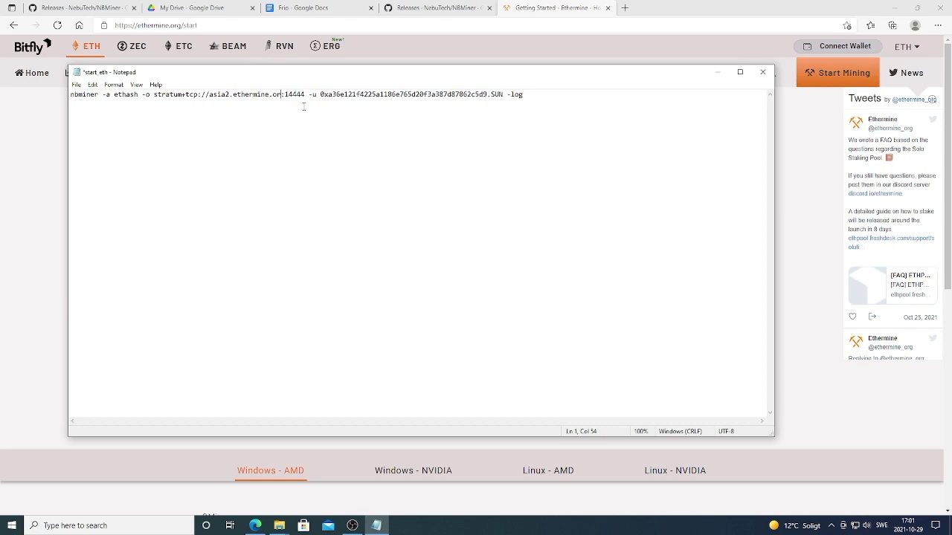
{"action": "key", "text": "BackSpace"}
{"action": "key", "text": "BackSpace"}
{"action": "key", "text": "BackSpace"}
{"action": "key", "text": "BackSpace"}
{"action": "key", "text": "BackSpace"}
{"action": "key", "text": "BackSpace"}
{"action": "key", "text": "BackSpace"}
{"action": "key", "text": "BackSpace"}
{"action": "key", "text": "BackSpace"}
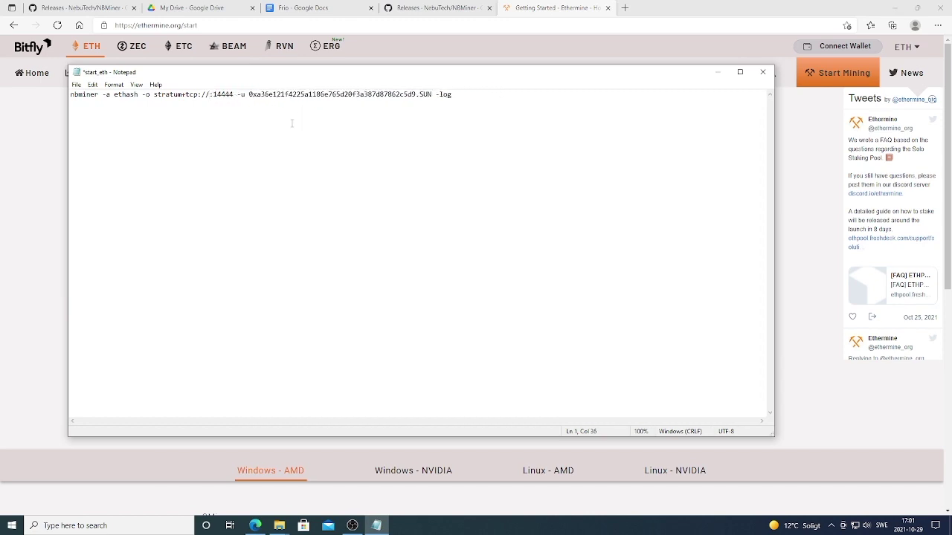
{"action": "key", "text": "ctrl+v"}
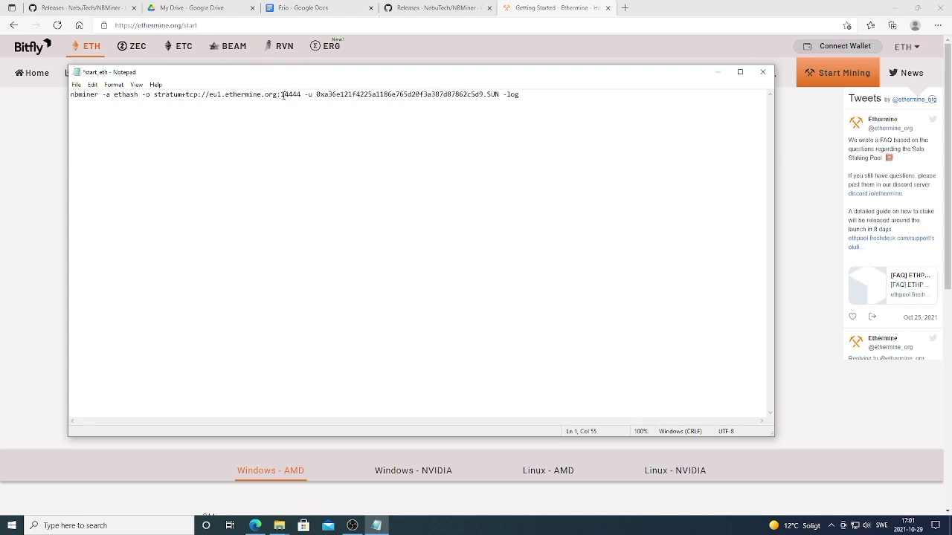
{"action": "key", "text": "BackSpace"}
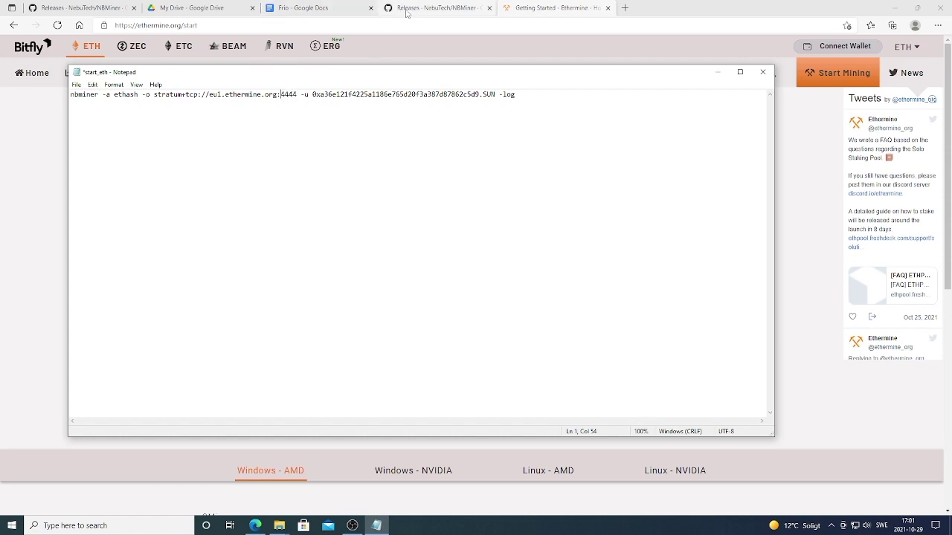
{"action": "left_click", "coordinate": [550, 8]}
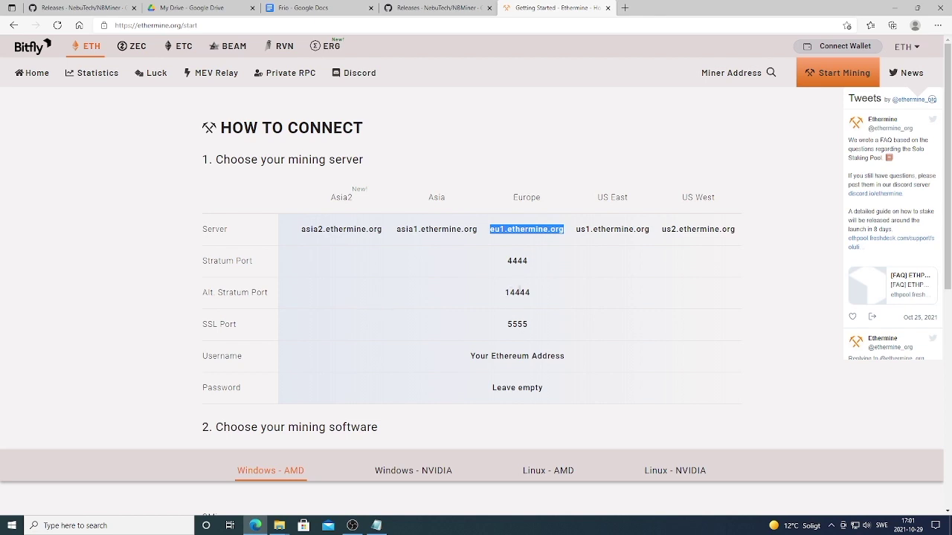
{"action": "key", "text": "alt+Tab"}
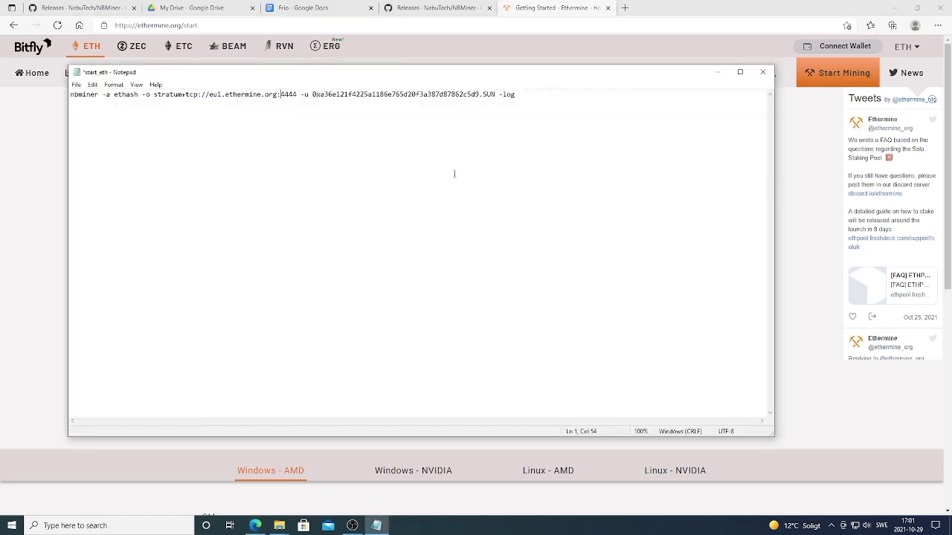
{"action": "left_click", "coordinate": [762, 72]}
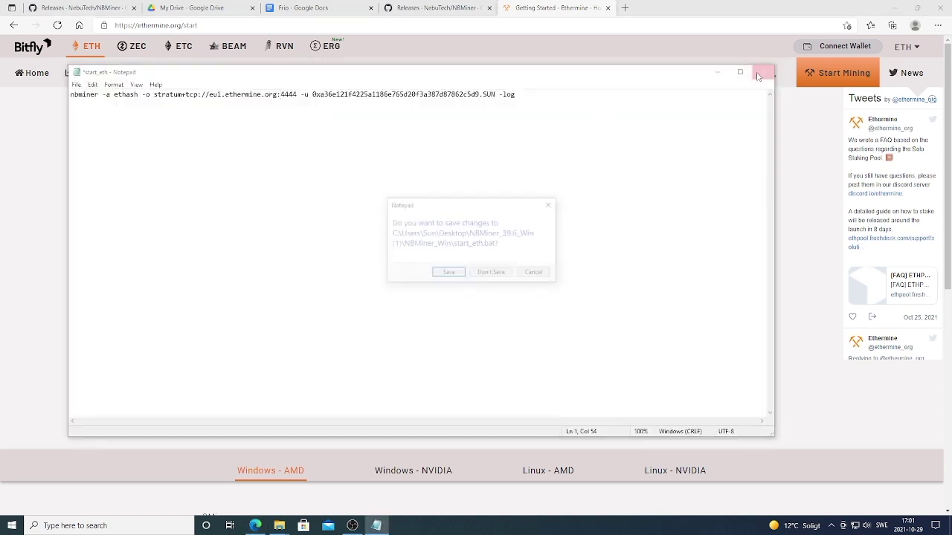
{"action": "left_click", "coordinate": [448, 274]}
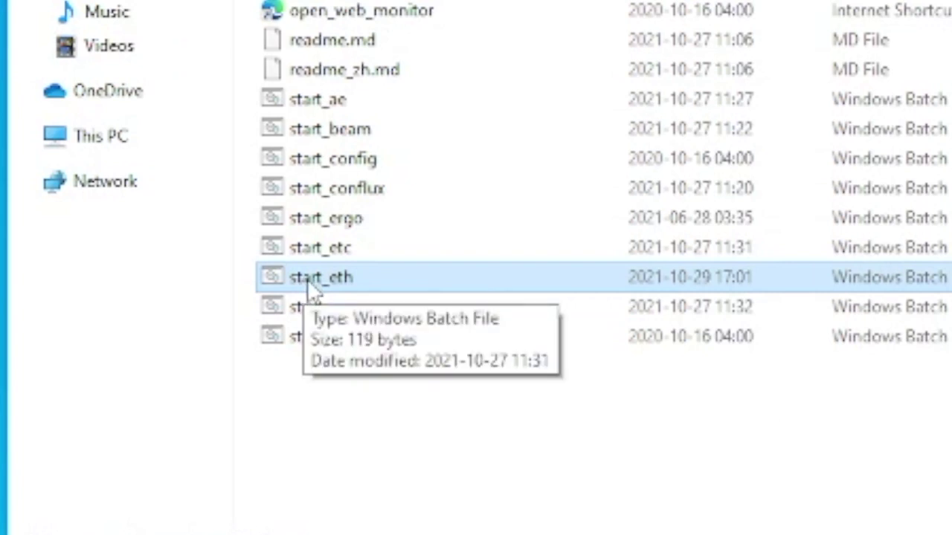
Step: Run start_eth to launch nbminer, minimize its console, and allow it through the firewall
{"action": "double_click", "coordinate": [314, 290]}
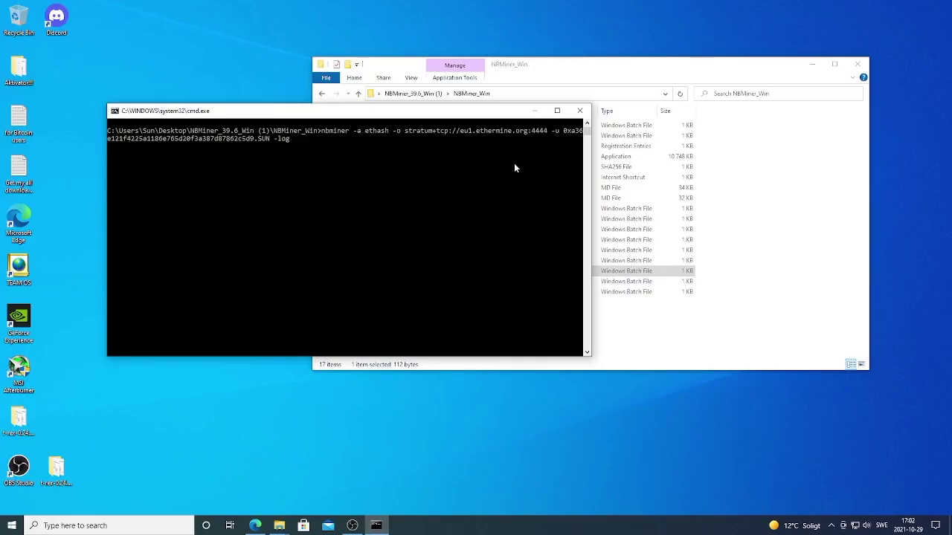
{"action": "left_click", "coordinate": [557, 111]}
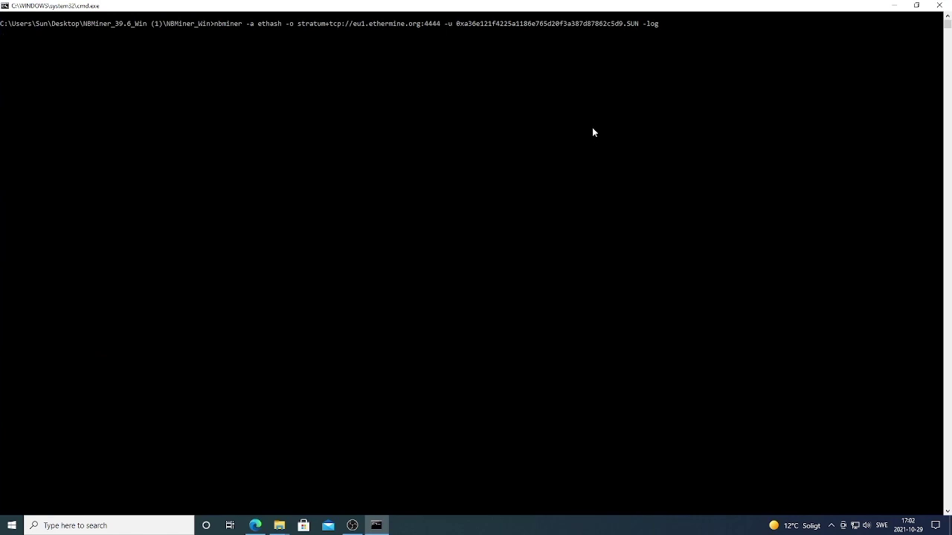
{"action": "left_click", "coordinate": [893, 6]}
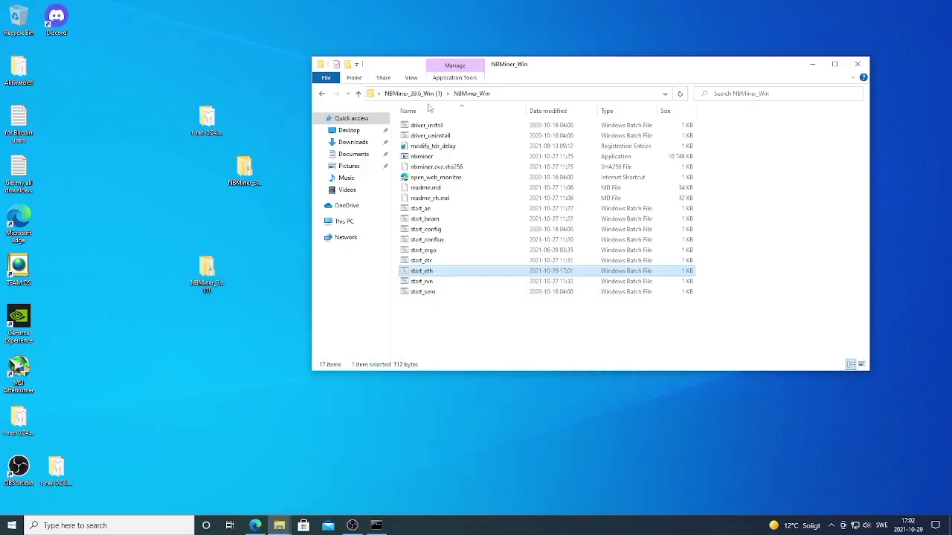
{"action": "left_click", "coordinate": [21, 367]}
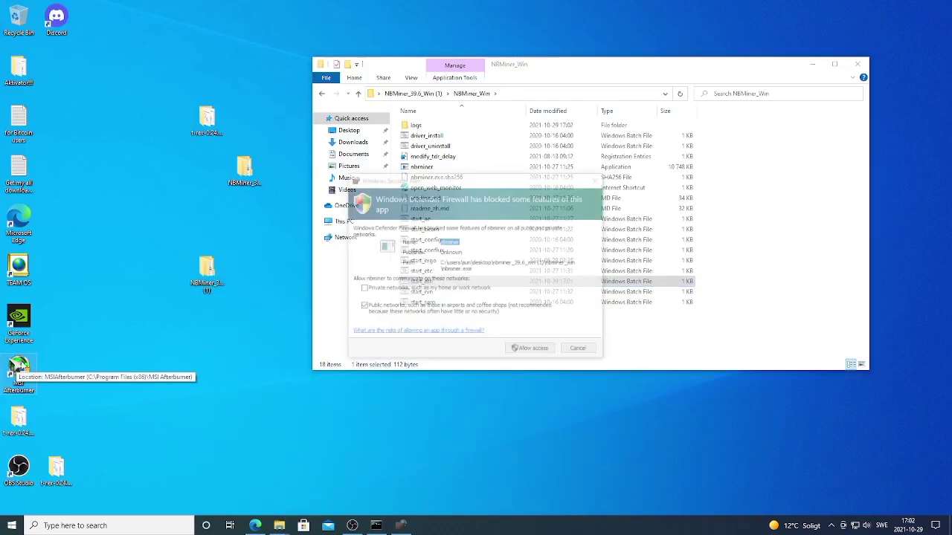
{"action": "left_click", "coordinate": [510, 351]}
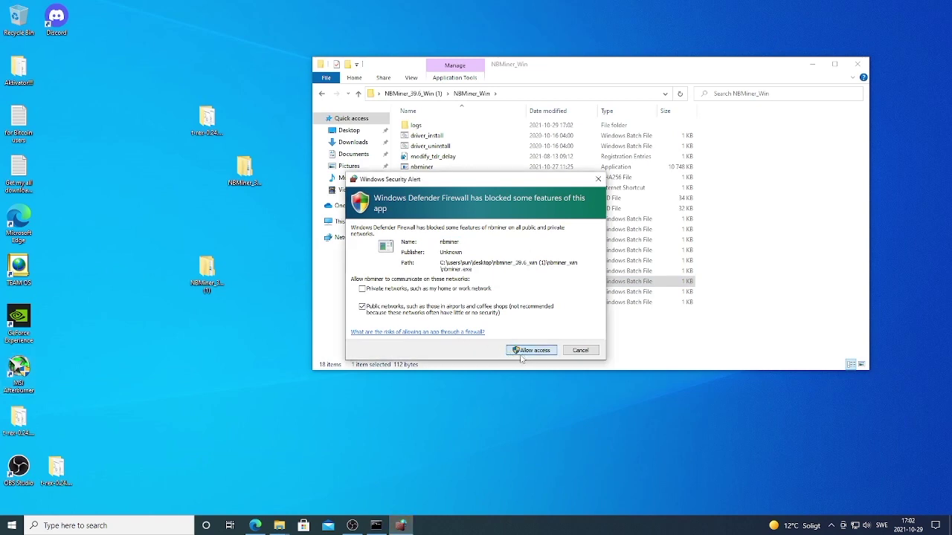
{"action": "left_click", "coordinate": [531, 350]}
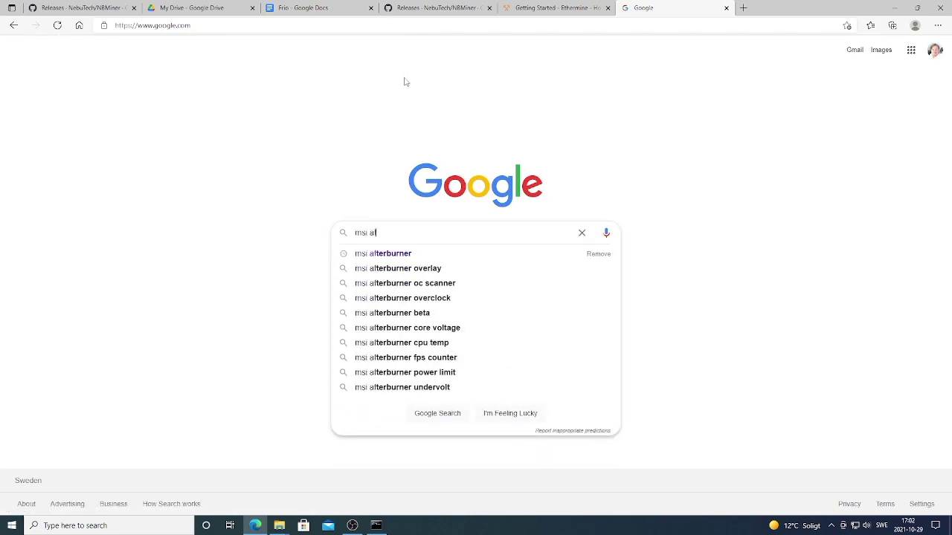
Step: Run the Google search for 'msi afterburner' from the suggestion list
{"action": "left_click", "coordinate": [393, 252]}
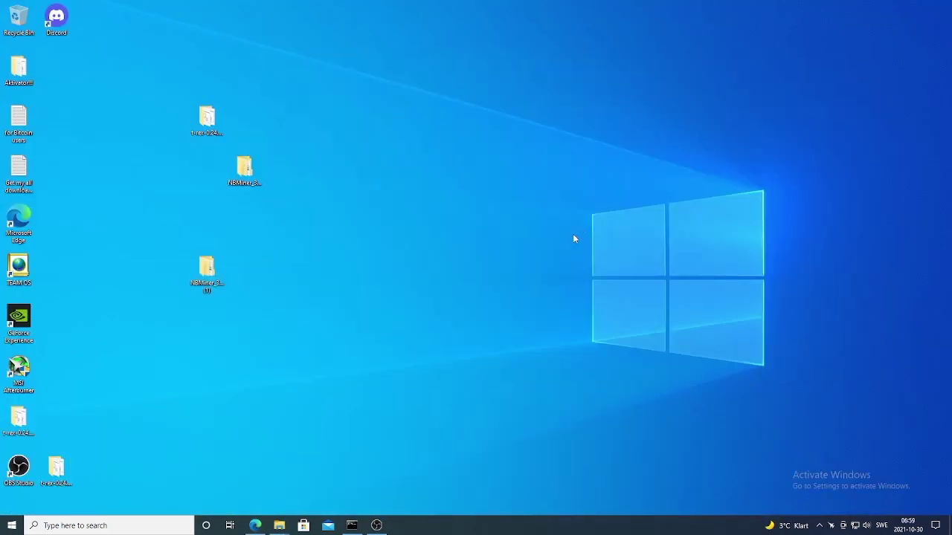
Step: Launch MSI Afterburner from the desktop and confirm the RTX 3060 Ti is the selected GPU
{"action": "double_click", "coordinate": [19, 373]}
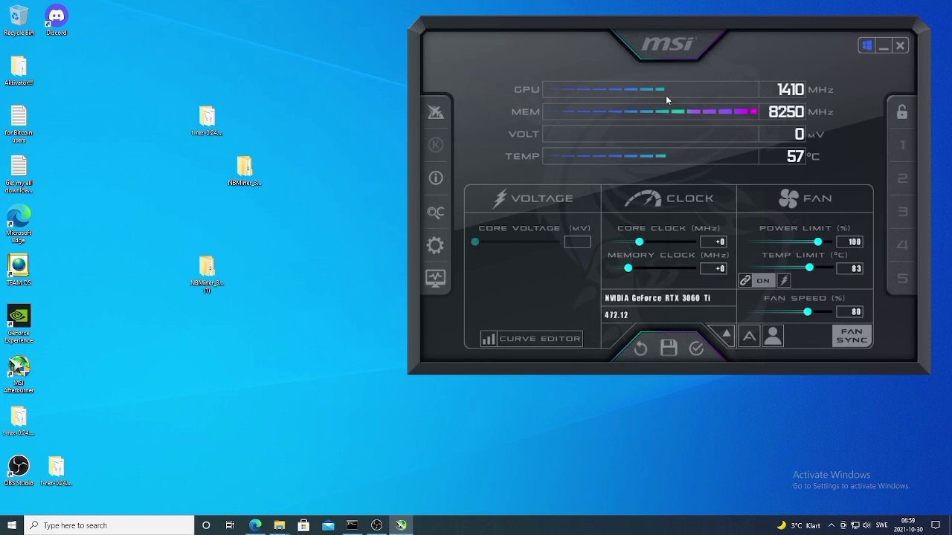
{"action": "left_click", "coordinate": [728, 334]}
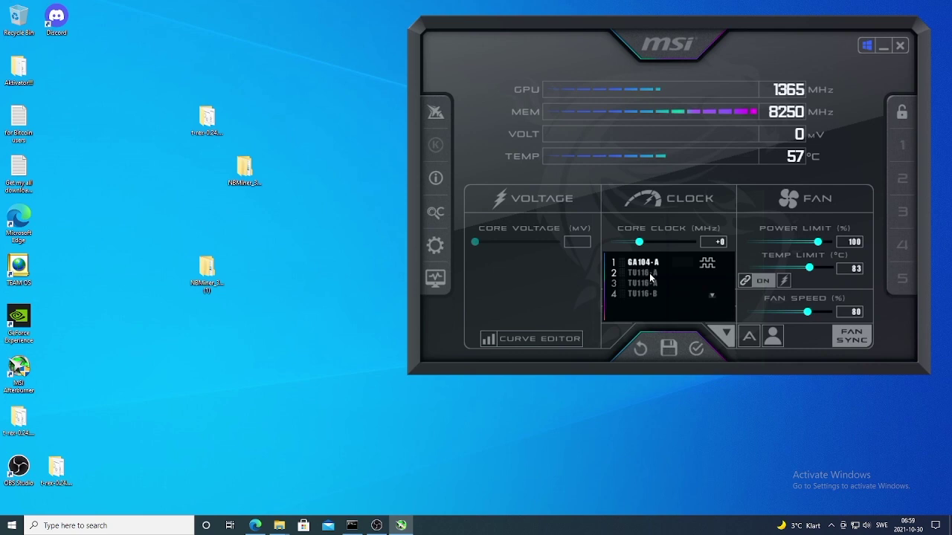
{"action": "left_click", "coordinate": [727, 336]}
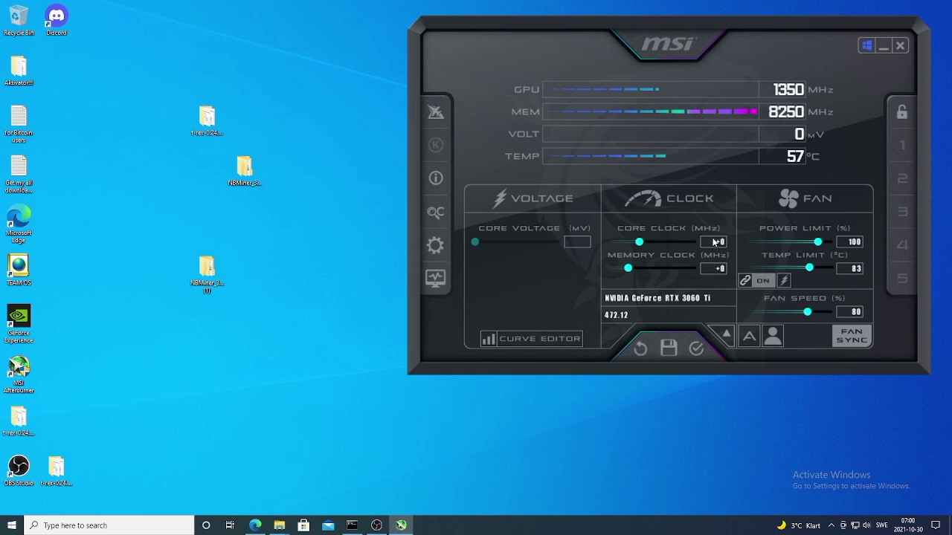
Step: Drop the Core Clock slider to -502 and enter +1450 as the Memory Clock offset
{"action": "left_click_drag", "start_coordinate": [639, 242], "coordinate": [596, 245]}
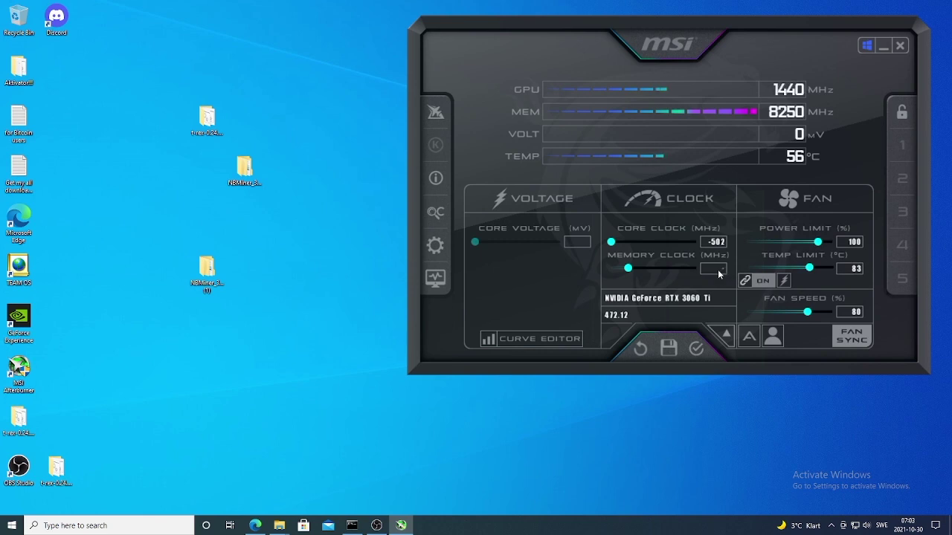
{"action": "type", "text": "00"}
{"action": "key", "text": "Return"}
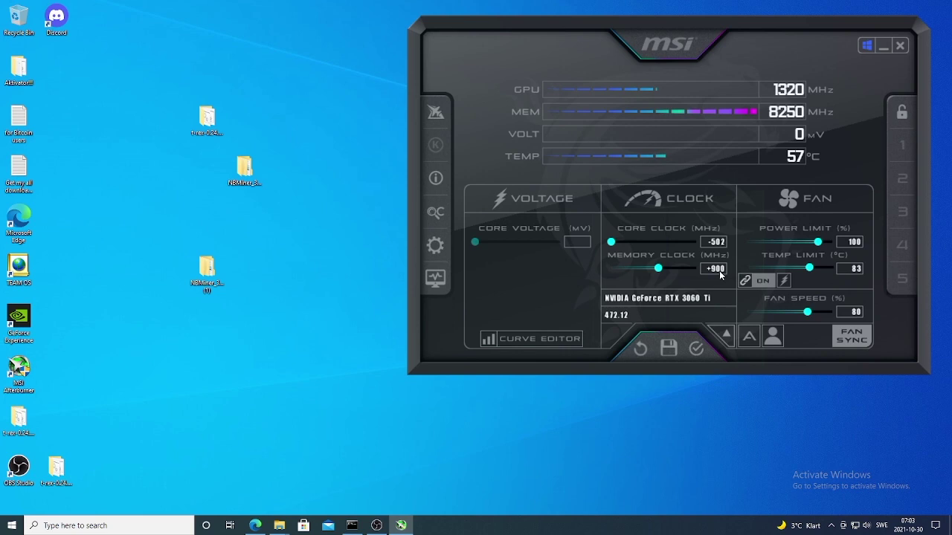
{"action": "left_click", "coordinate": [719, 272]}
{"action": "key", "text": "Return"}
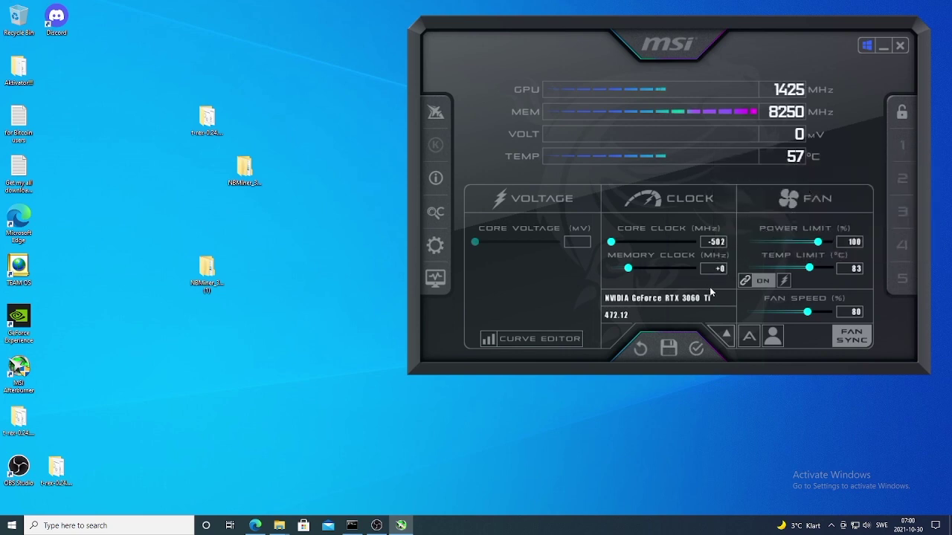
{"action": "type", "text": "1450"}
{"action": "key", "text": "Return"}
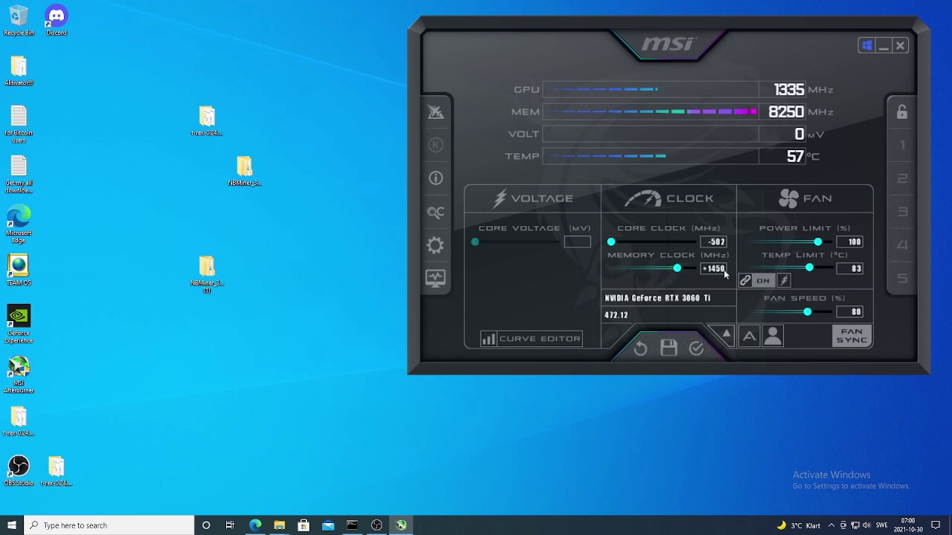
Step: Set the power limit to 70% and fan speed to 80%, then switch the fan to Auto
{"action": "left_click", "coordinate": [853, 243]}
{"action": "type", "text": "70"}
{"action": "key", "text": "Return"}
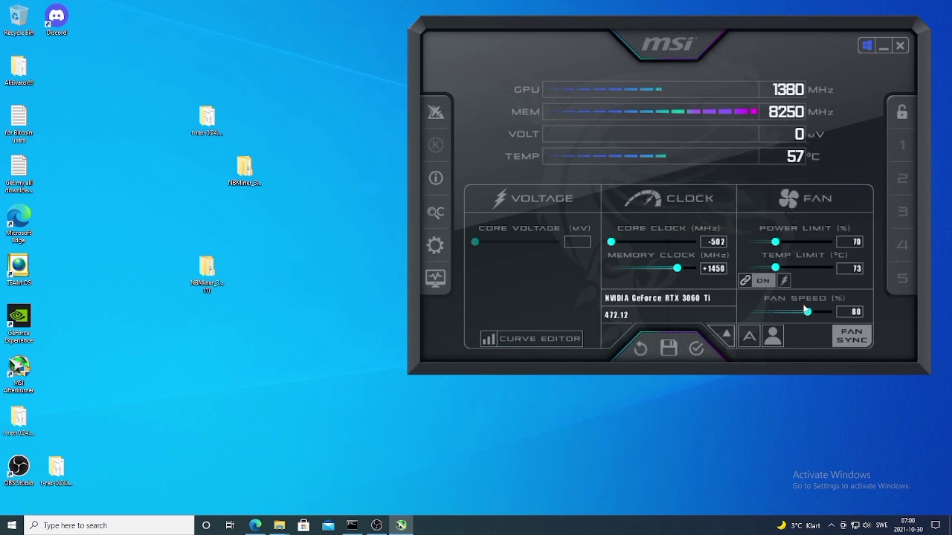
{"action": "left_click", "coordinate": [852, 312]}
{"action": "type", "text": "80"}
{"action": "key", "text": "Return"}
{"action": "left_click", "coordinate": [758, 333]}
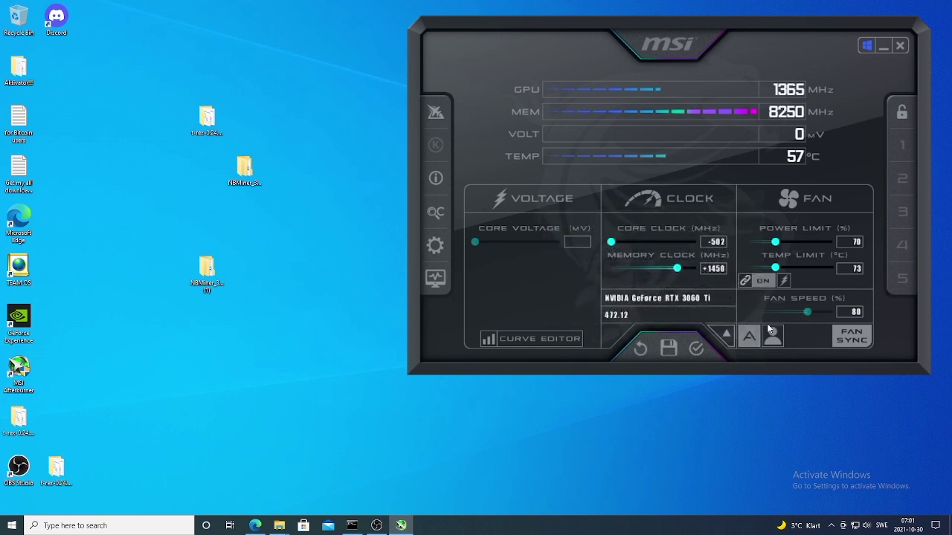
Step: Switch the fan back to manual 80% and apply the -502 core / +1450 memory overclock
{"action": "left_click", "coordinate": [750, 337]}
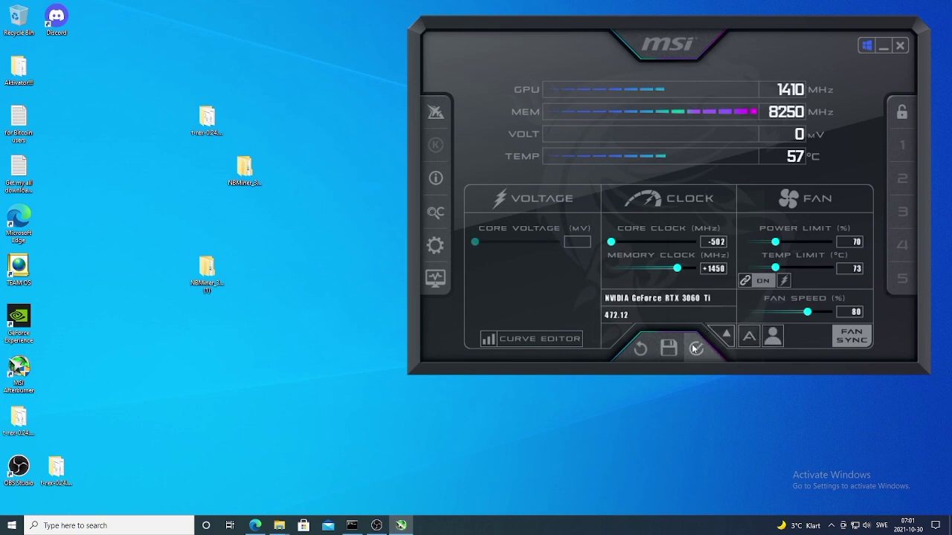
{"action": "left_click", "coordinate": [696, 349]}
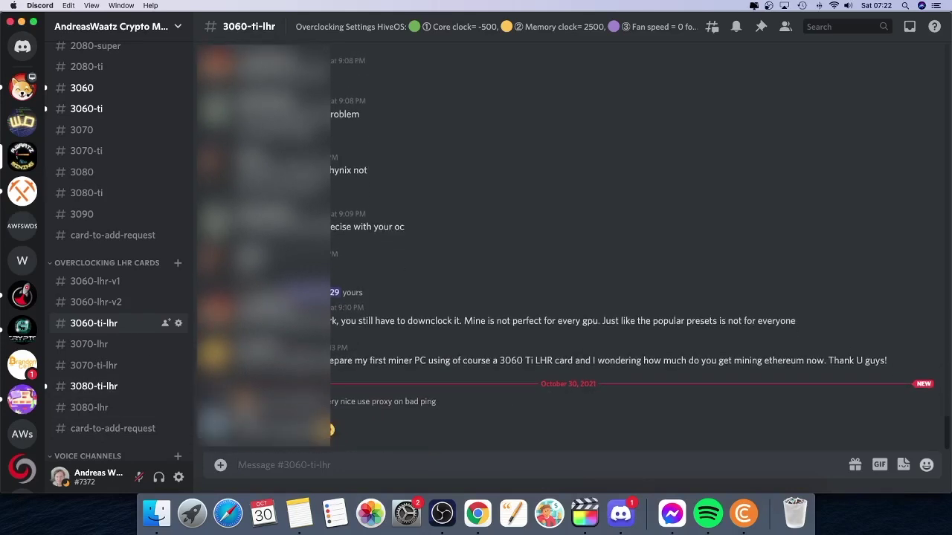
{"action": "scroll", "coordinate": [148, 387], "scroll_direction": "up", "scroll_amount": 5}
{"action": "scroll", "coordinate": [148, 388], "scroll_direction": "down", "scroll_amount": 4}
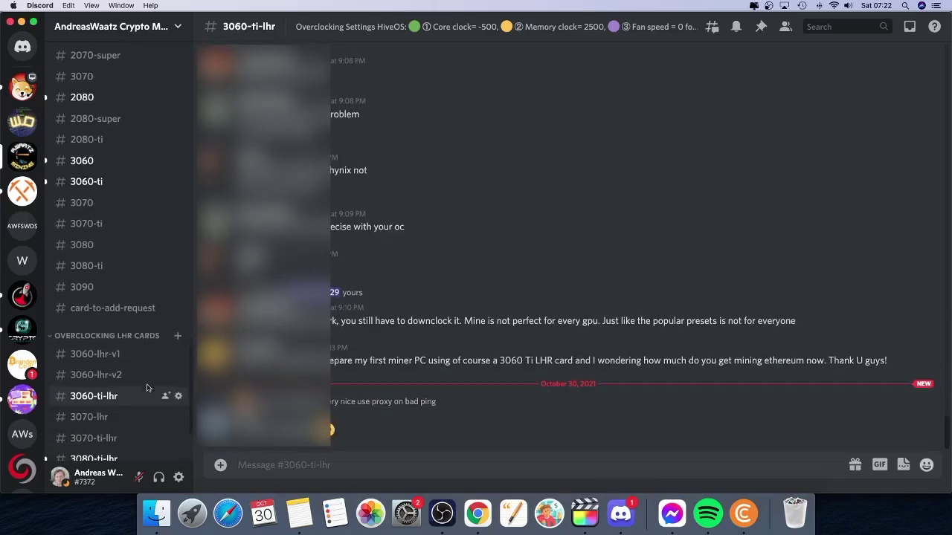
{"action": "scroll", "coordinate": [147, 387], "scroll_direction": "down", "scroll_amount": 1}
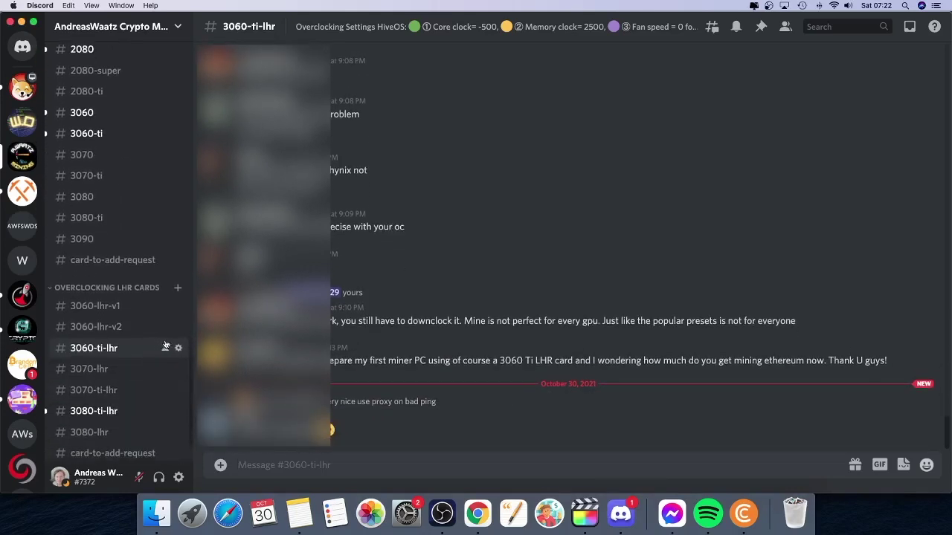